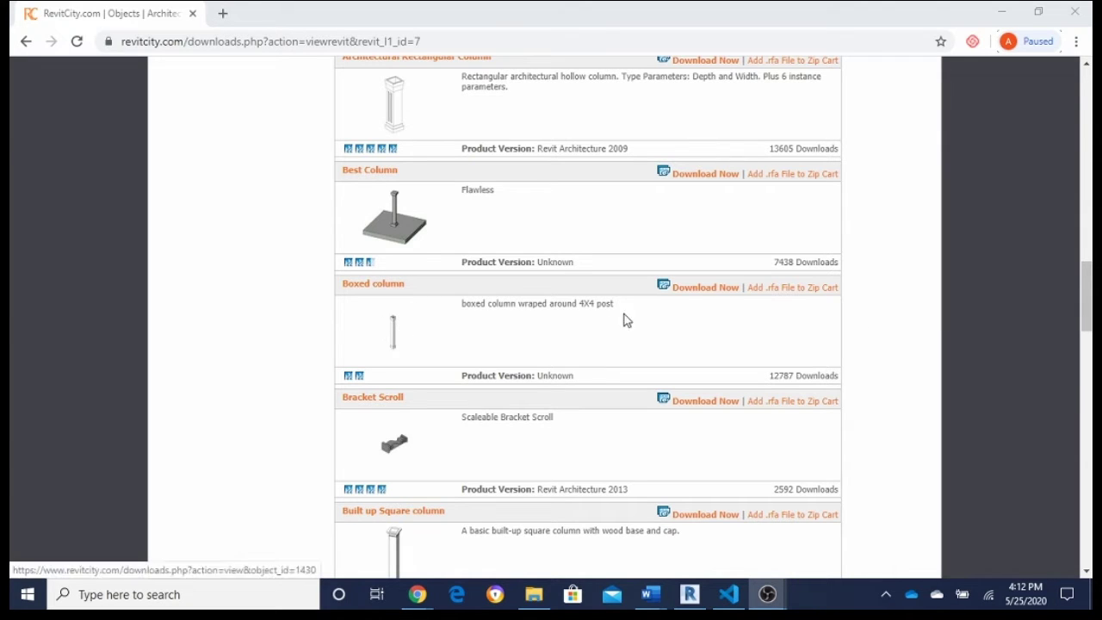
Download the "Boxed column" Revit family from RevitCity and save it as Boxed_column_1430 in the Downloads folder.
{"action": "left_click", "coordinate": [703, 295]}
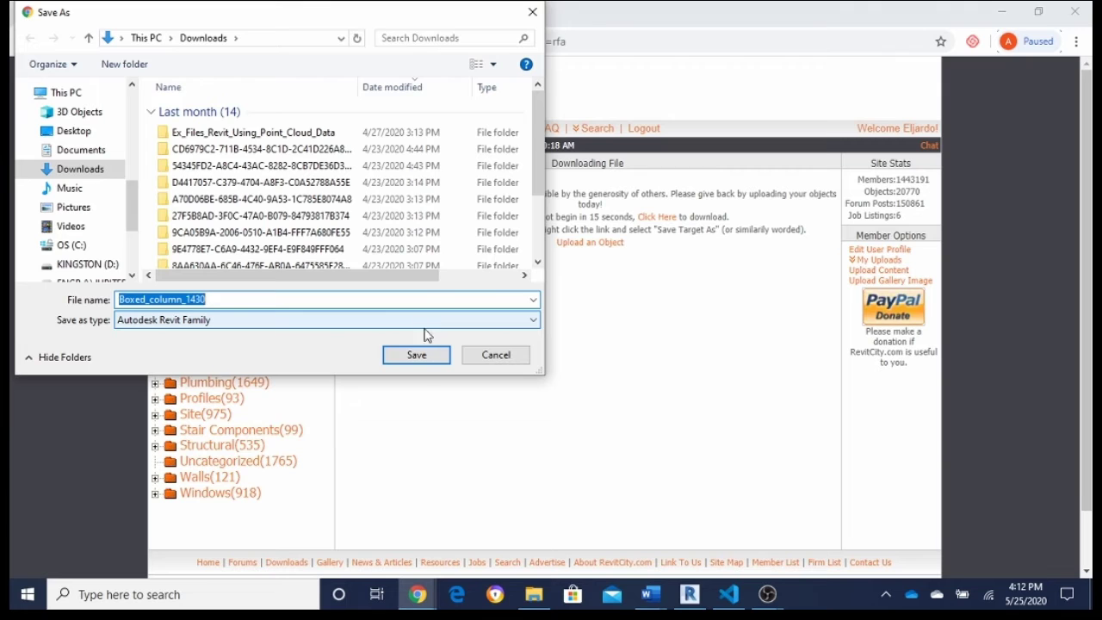
{"action": "left_click", "coordinate": [427, 356]}
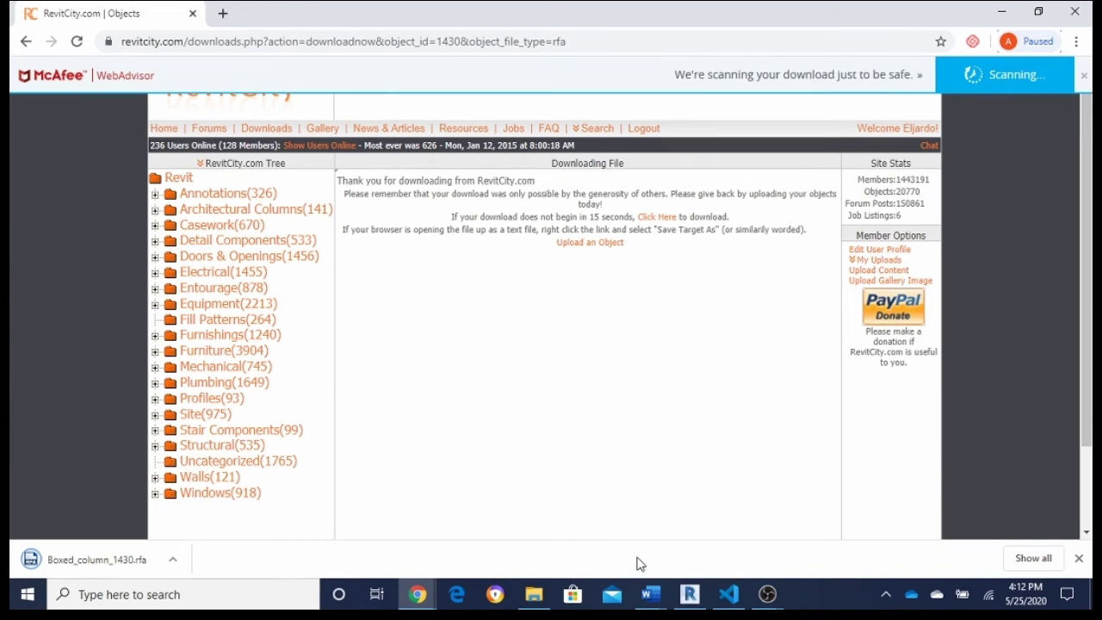
Switch to Revit, start the Column tool on the Level 2 plan and save the project when reminded.
{"action": "left_click", "coordinate": [688, 596]}
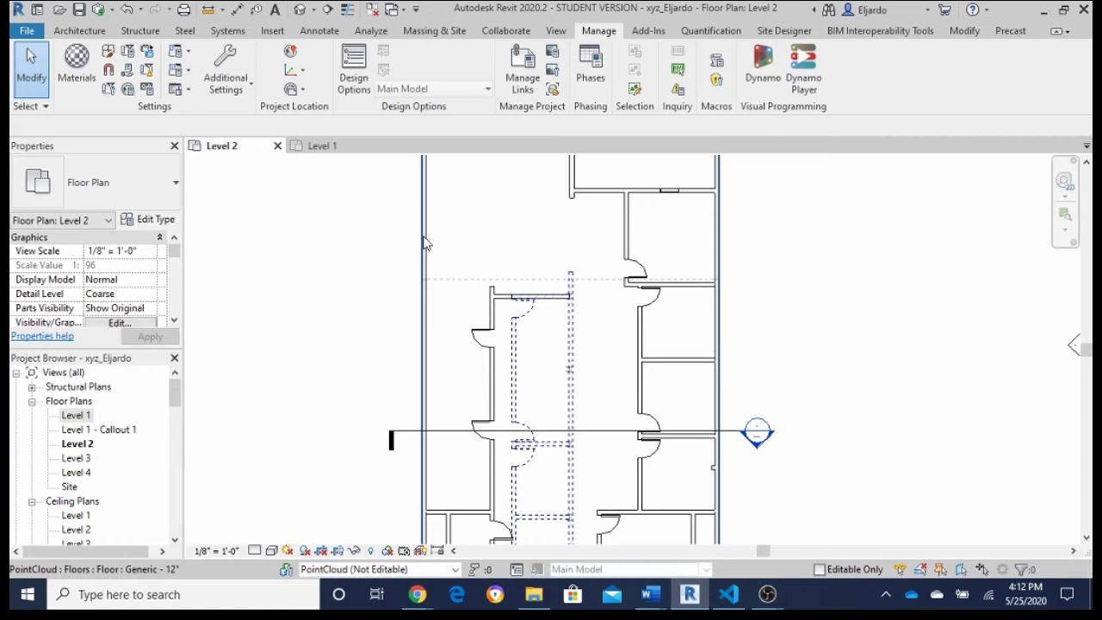
{"action": "middle_click_drag", "start_coordinate": [421, 238], "coordinate": [236, 219]}
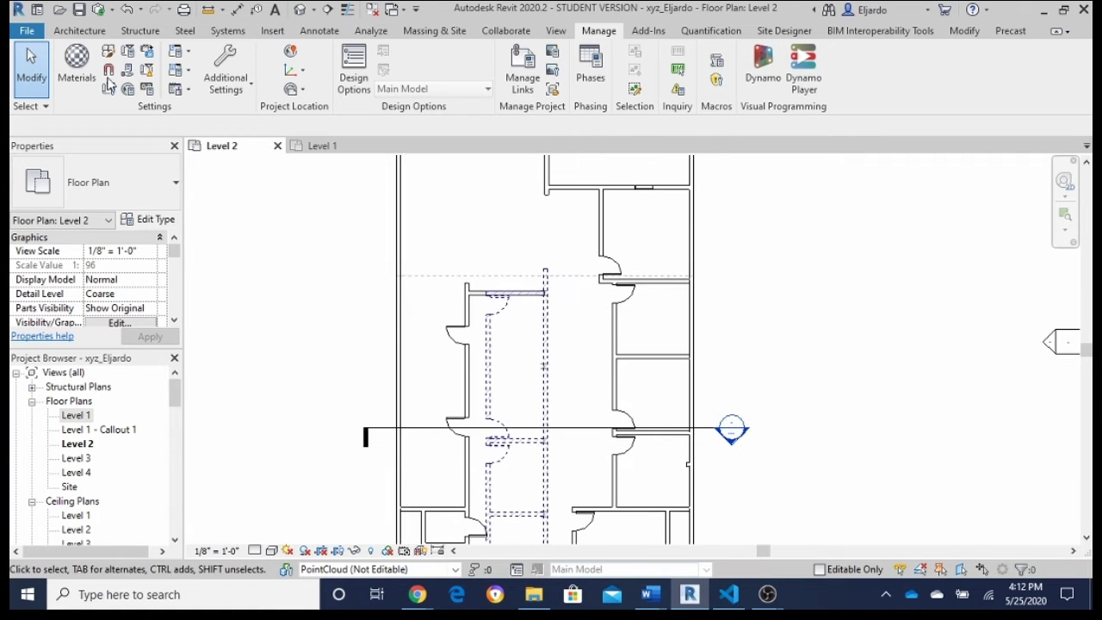
{"action": "left_click", "coordinate": [89, 31]}
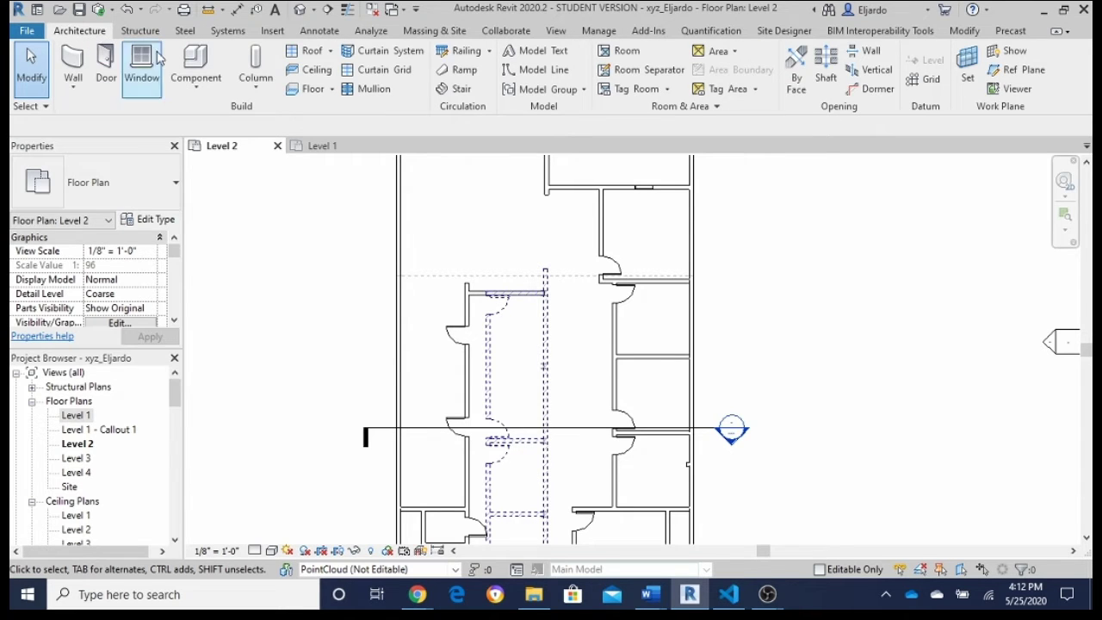
{"action": "left_click", "coordinate": [261, 58]}
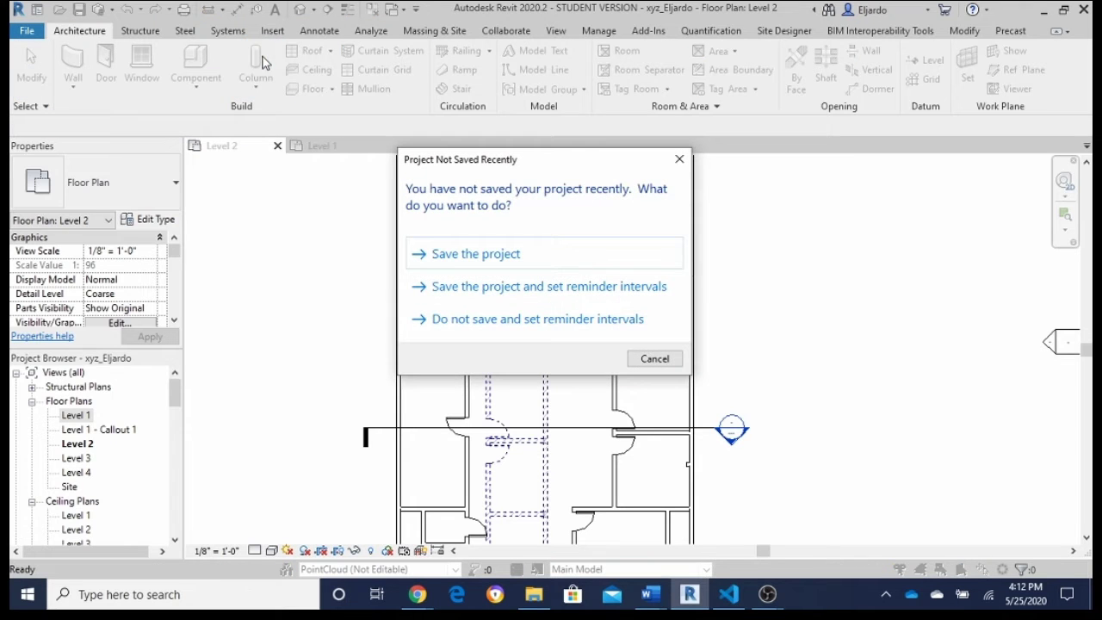
{"action": "left_click", "coordinate": [490, 255]}
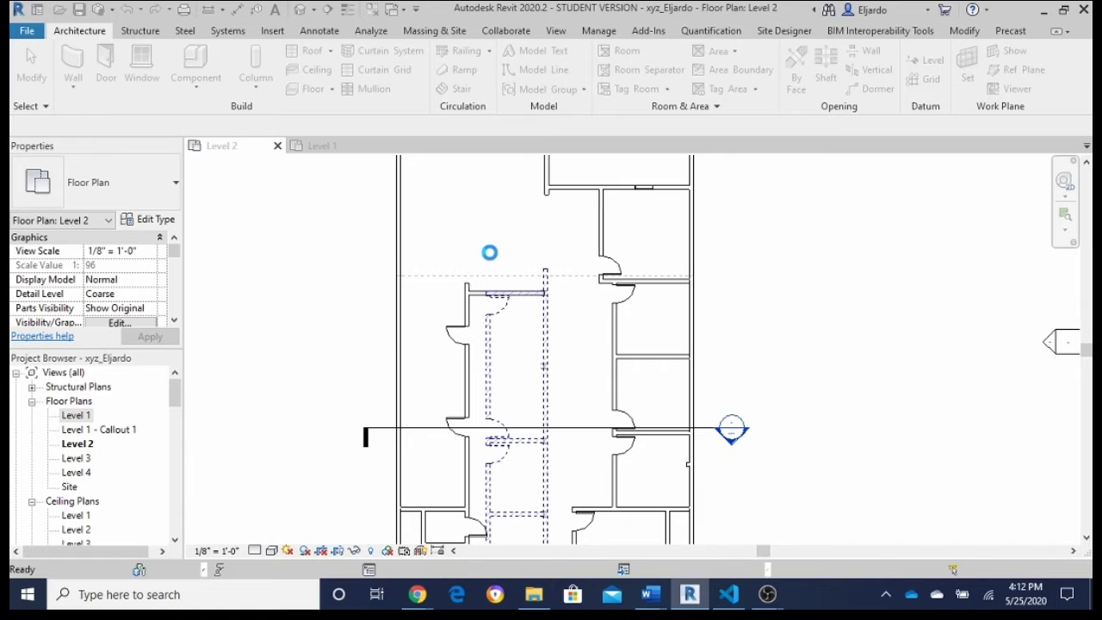
Try to load Boxed_column_1430 from This PC's Downloads folder as a structural column family.
{"action": "key", "text": "c"}
{"action": "key", "text": "l"}
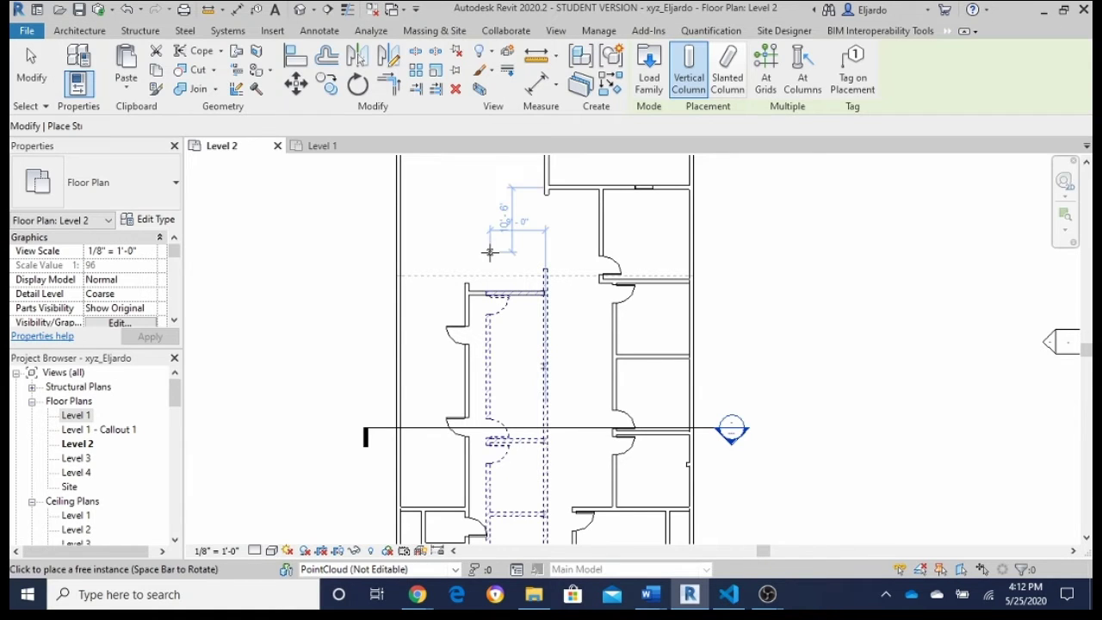
{"action": "left_click", "coordinate": [647, 90]}
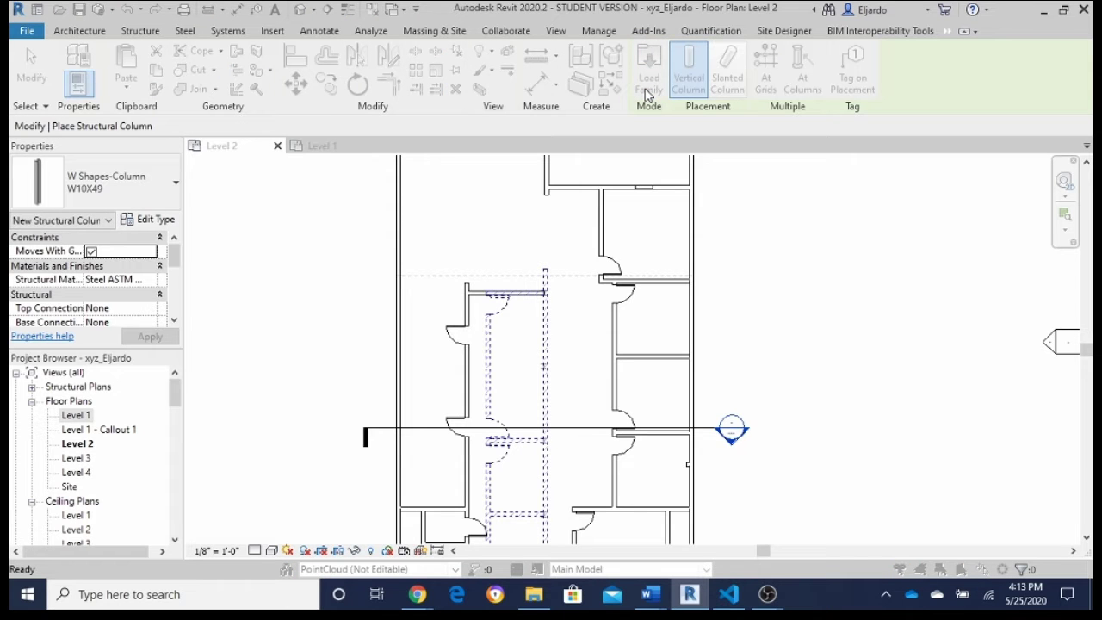
{"action": "left_click_drag", "start_coordinate": [1054, 159], "coordinate": [356, 79]}
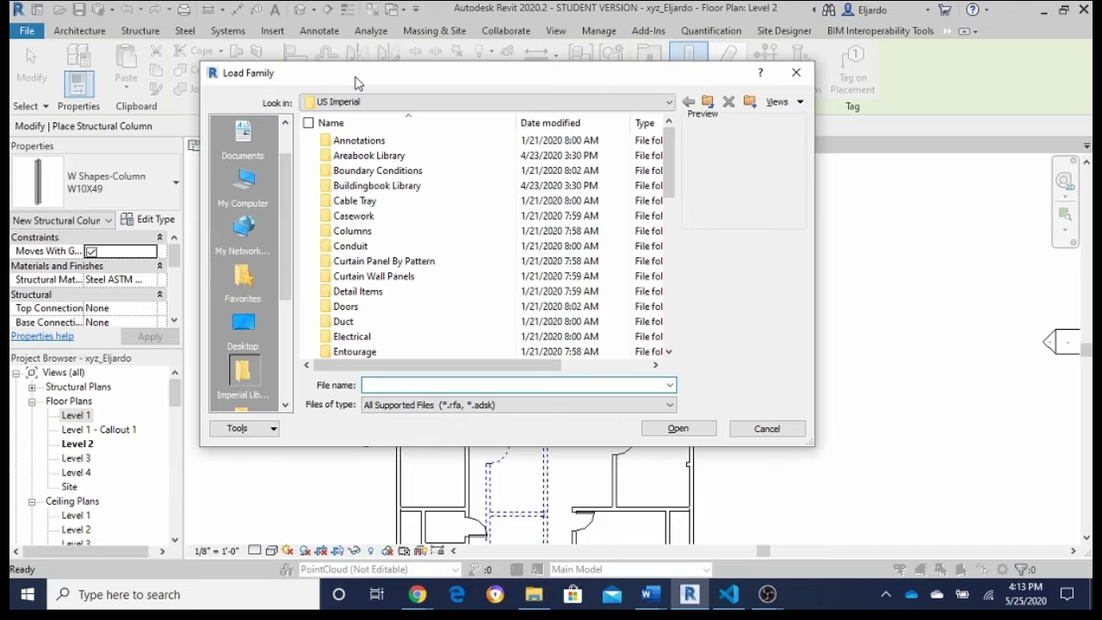
{"action": "left_click", "coordinate": [369, 103]}
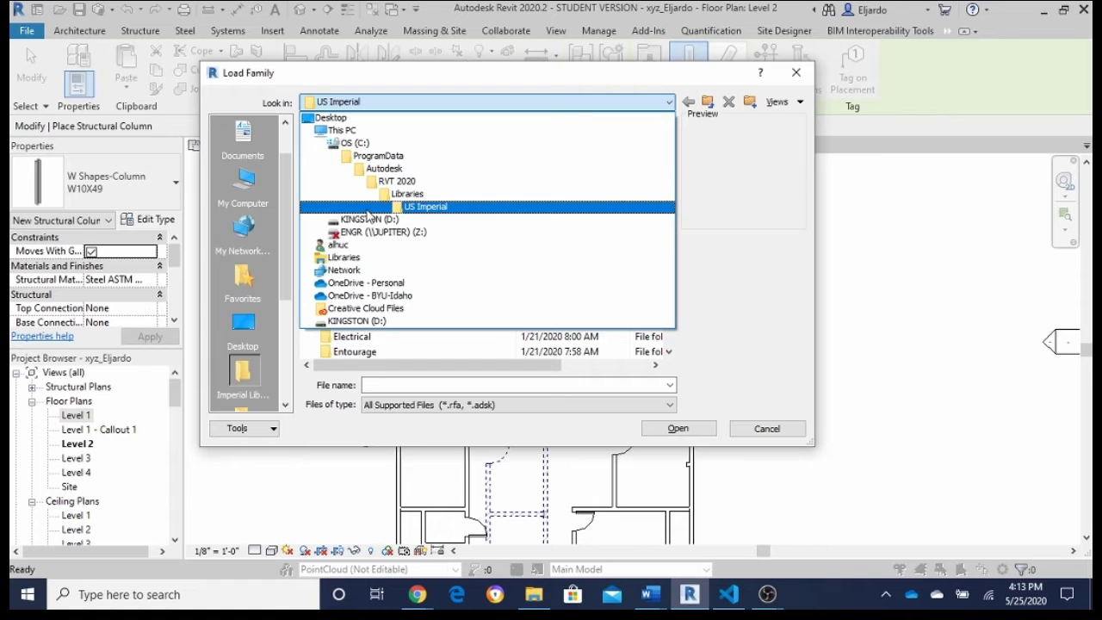
{"action": "left_click", "coordinate": [341, 131]}
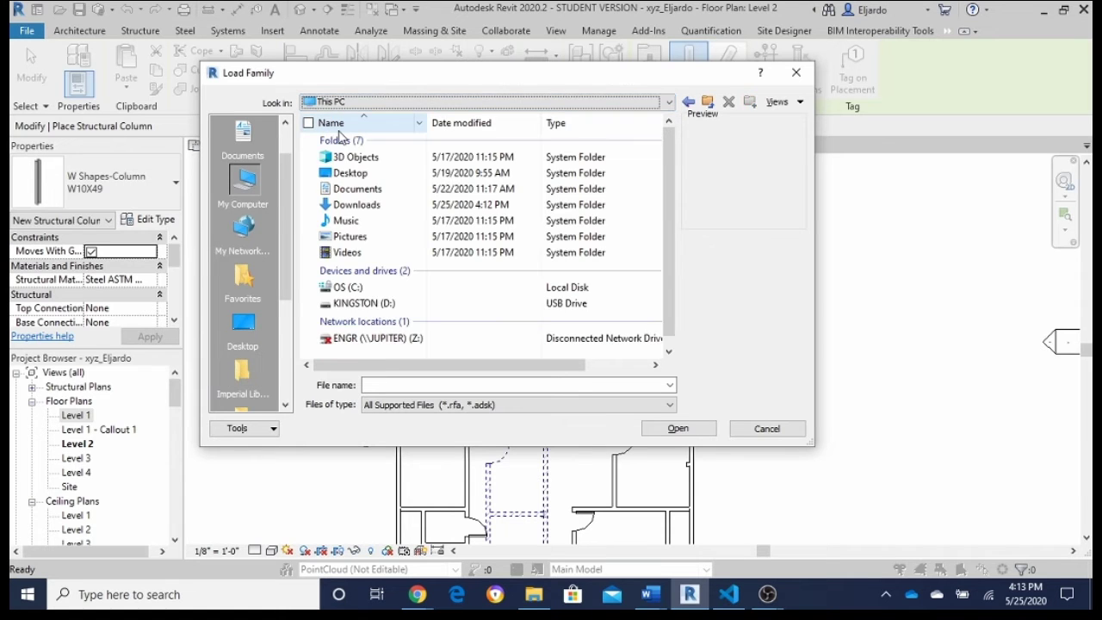
{"action": "double_click", "coordinate": [361, 207]}
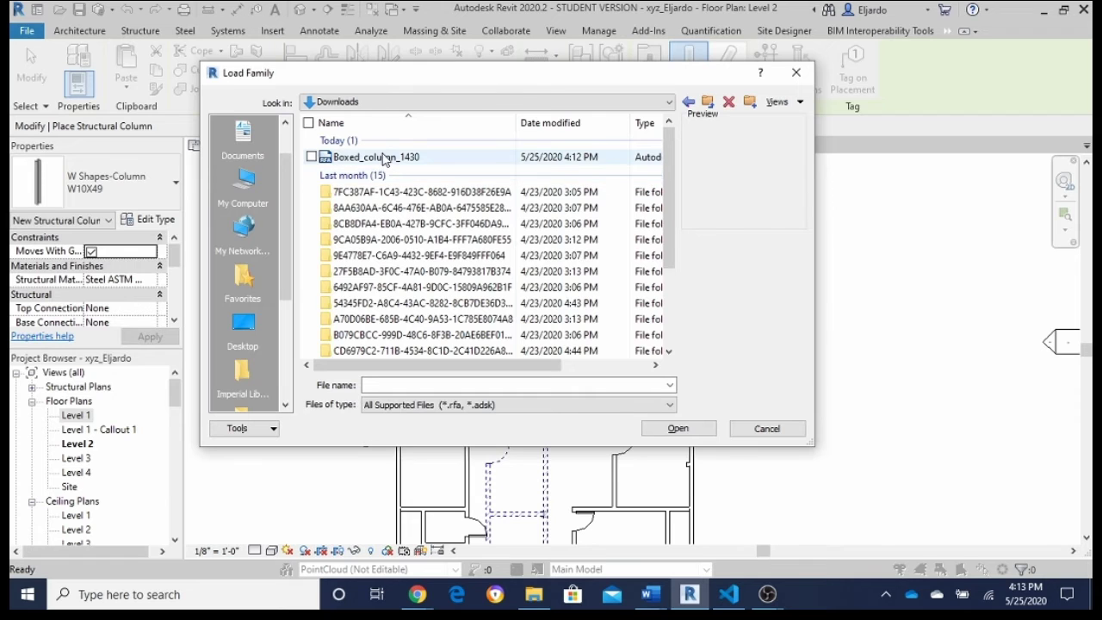
{"action": "double_click", "coordinate": [384, 158]}
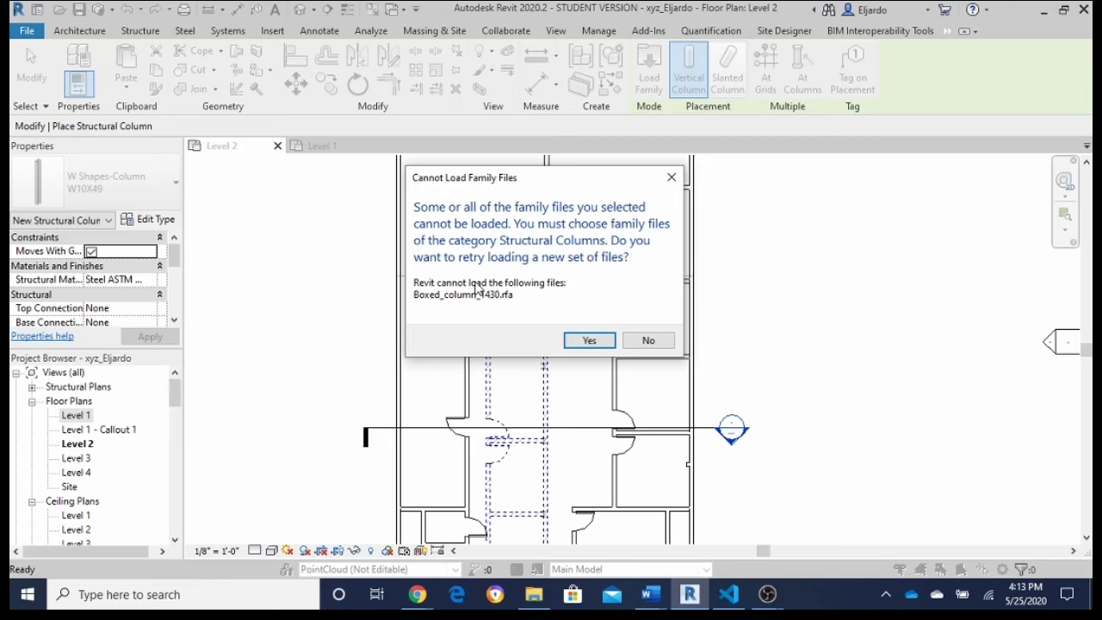
Retry loading Boxed_column_1430 under the structural column command, declining any further attempt.
{"action": "left_click", "coordinate": [576, 343]}
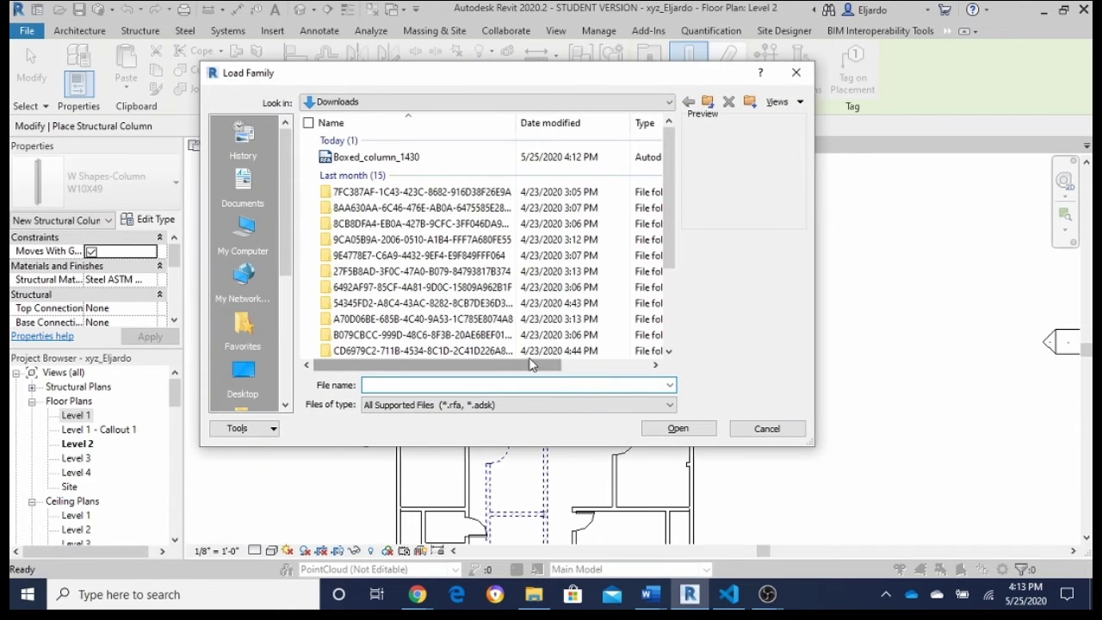
{"action": "left_click", "coordinate": [376, 156]}
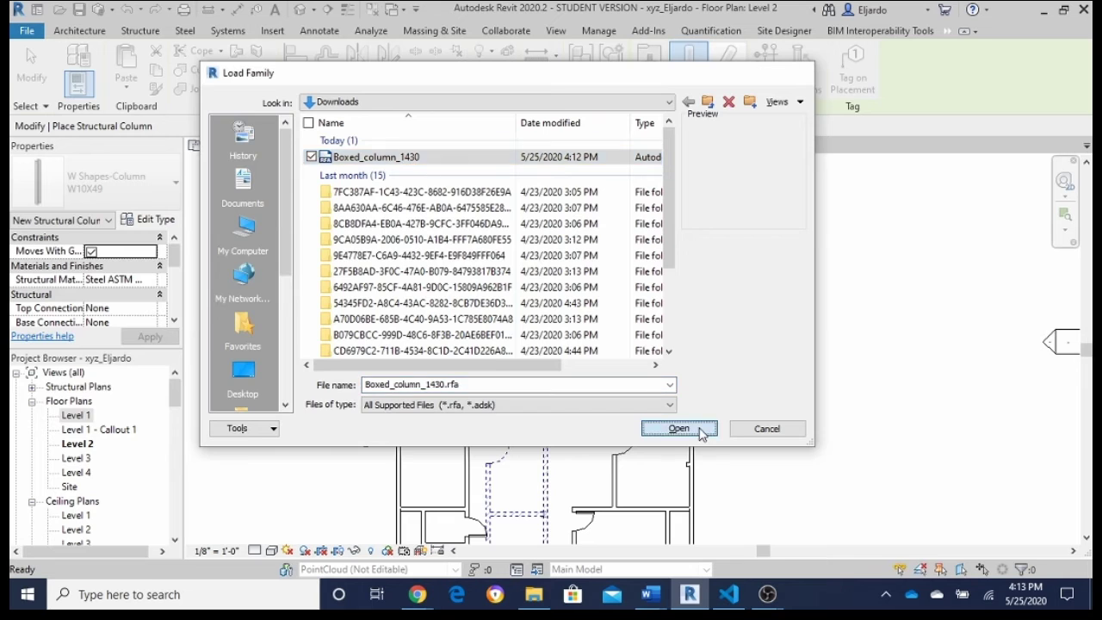
{"action": "left_click", "coordinate": [679, 429]}
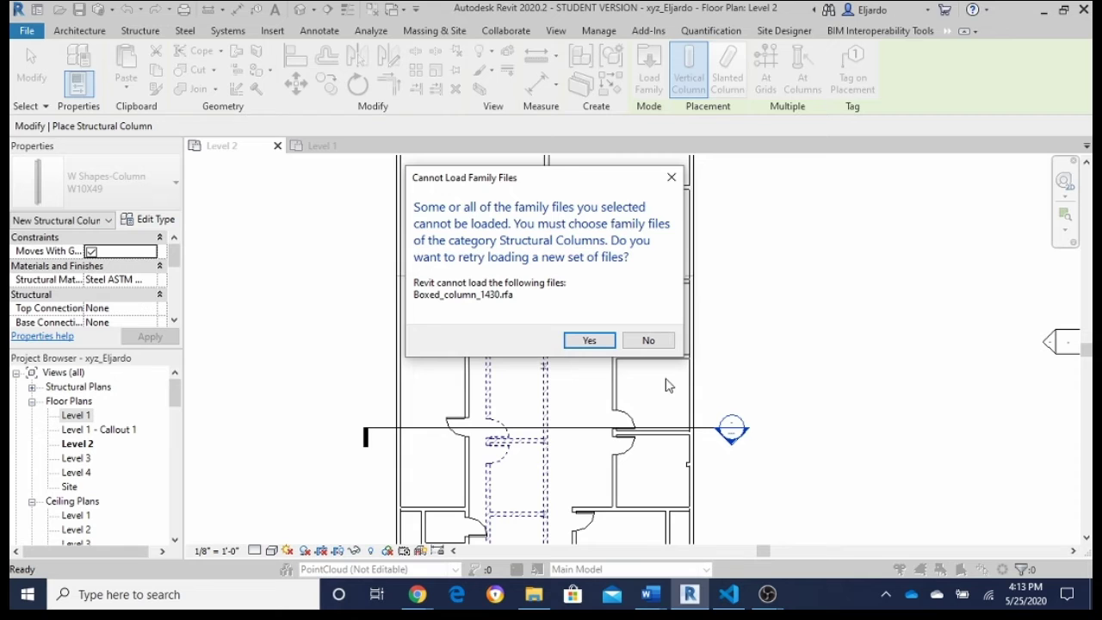
{"action": "left_click", "coordinate": [671, 177]}
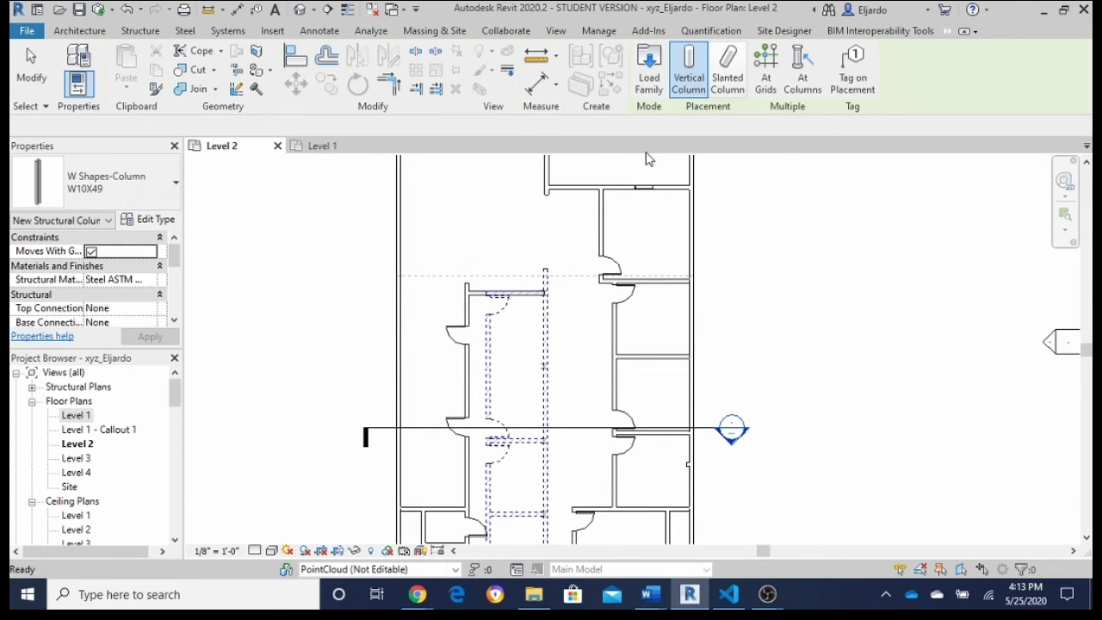
Leave structural column placement and load the Boxed_column_1430 family from Downloads through the Place Component command.
{"action": "key", "text": "Escape"}
{"action": "key", "text": "Escape"}
{"action": "left_click", "coordinate": [215, 67]}
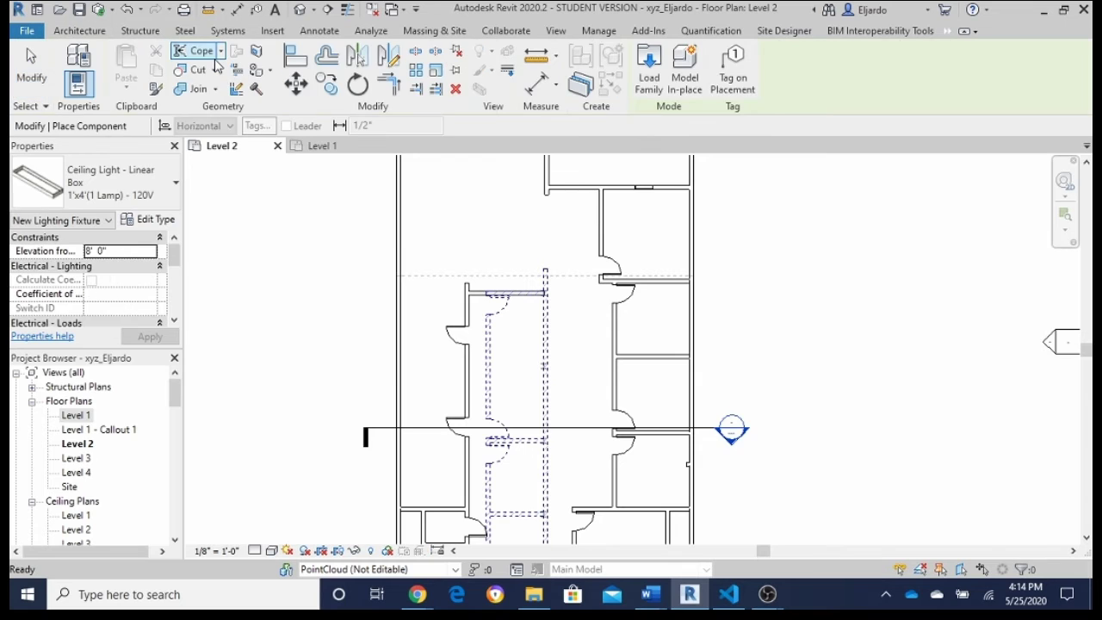
{"action": "left_click", "coordinate": [650, 66]}
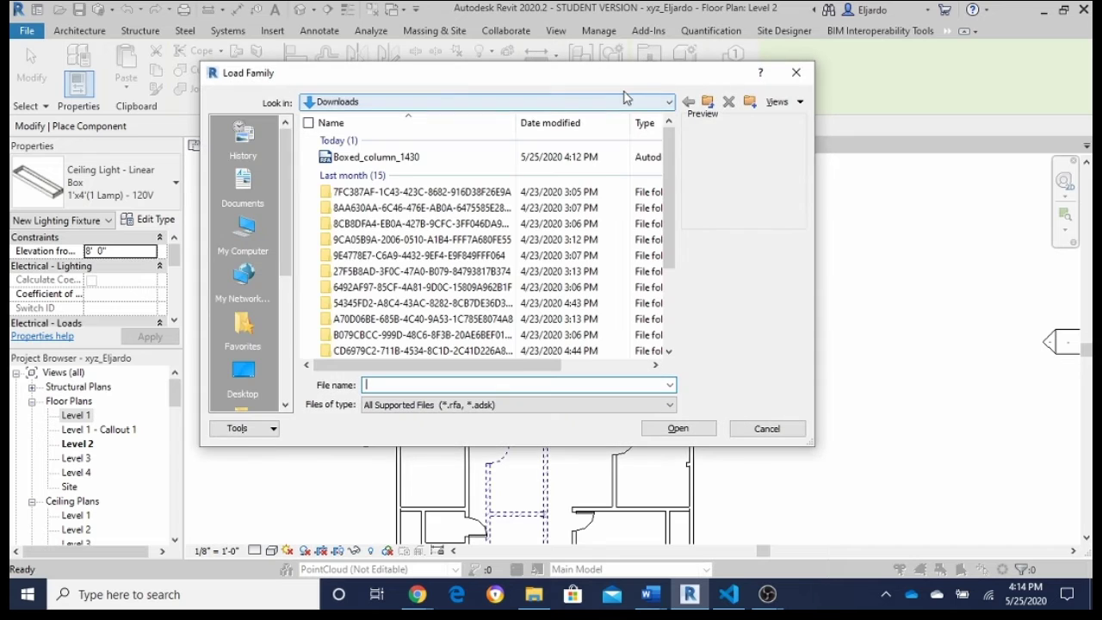
{"action": "left_click", "coordinate": [376, 156]}
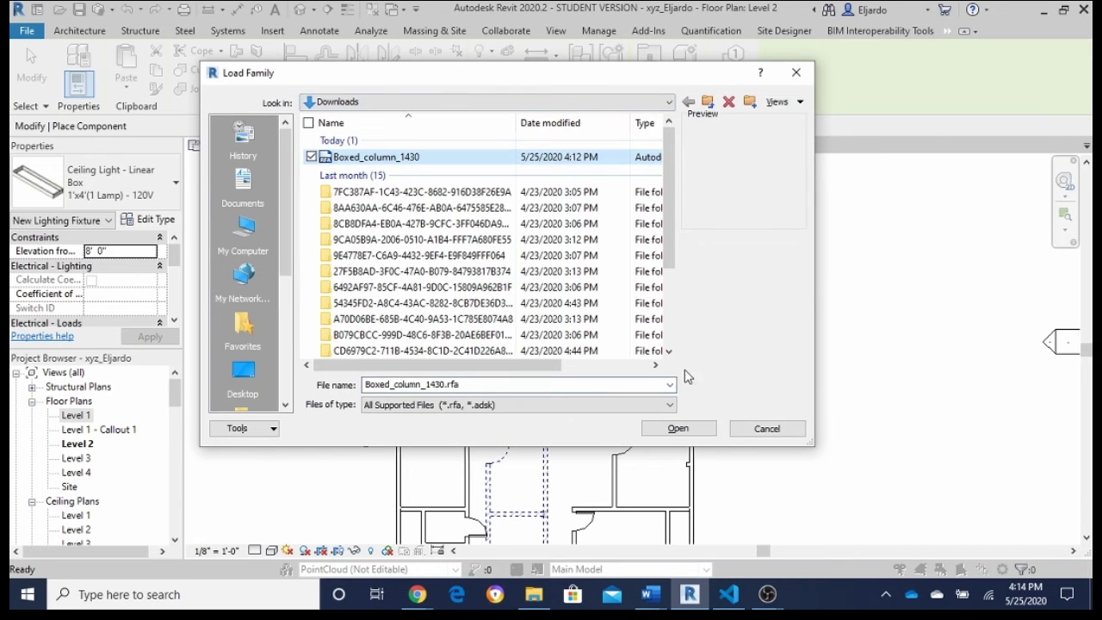
{"action": "left_click", "coordinate": [679, 428]}
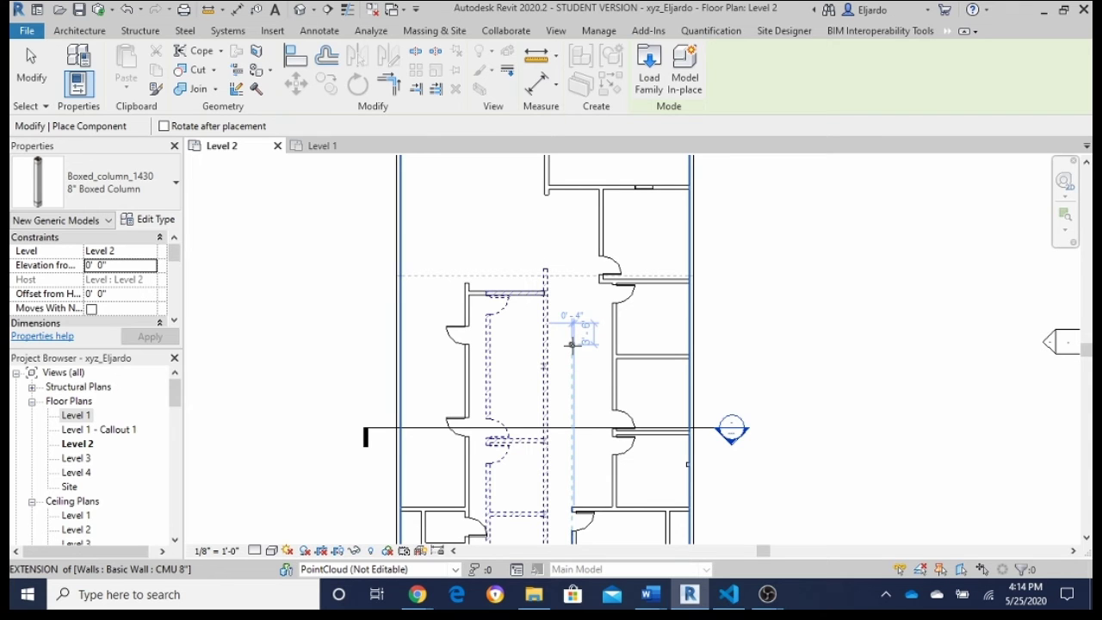
Place one 8" Boxed Column between the dashed wall and the right-hand rooms, about 6'-11" from the rooms' wall, and end placement.
{"action": "left_click", "coordinate": [570, 344]}
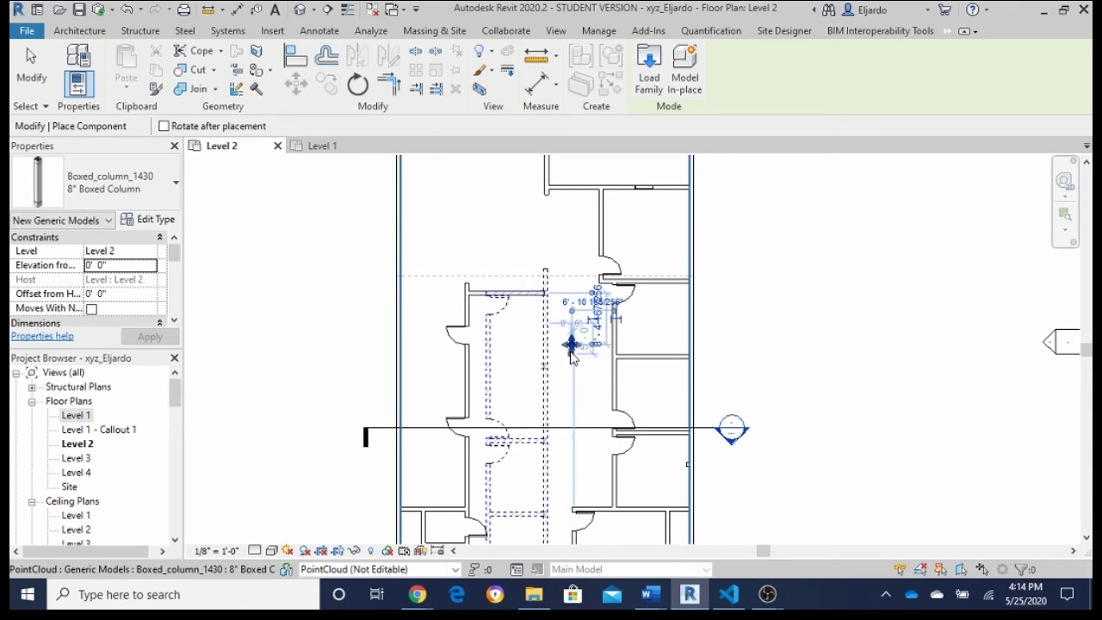
{"action": "scroll", "coordinate": [572, 353], "scroll_direction": "up", "scroll_amount": 1}
{"action": "scroll", "coordinate": [572, 353], "scroll_direction": "up", "scroll_amount": 2}
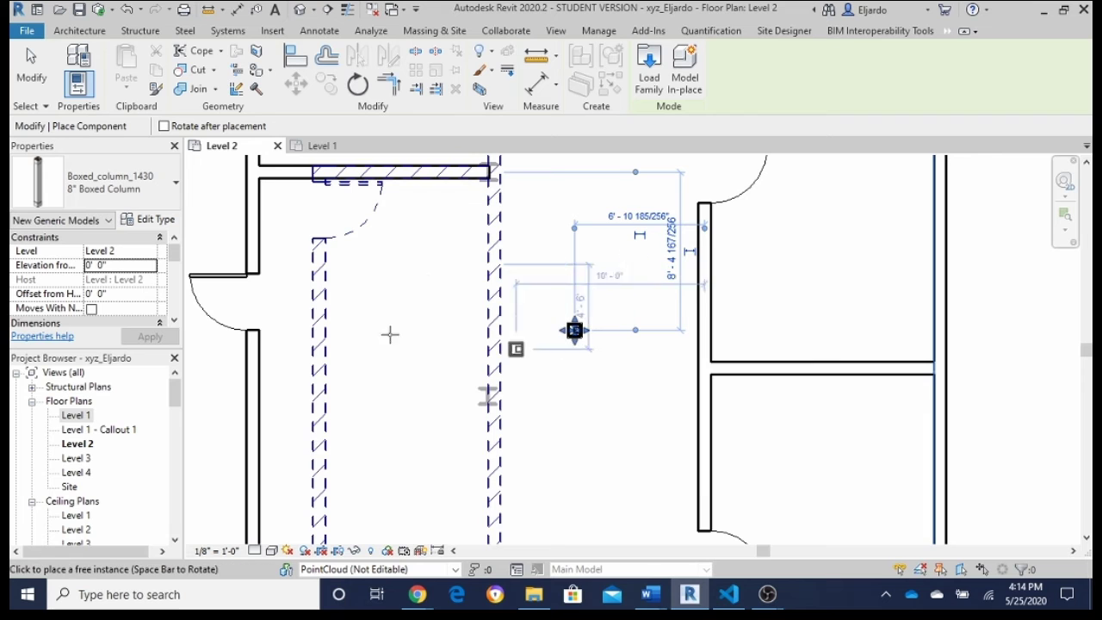
{"action": "left_click", "coordinate": [79, 30]}
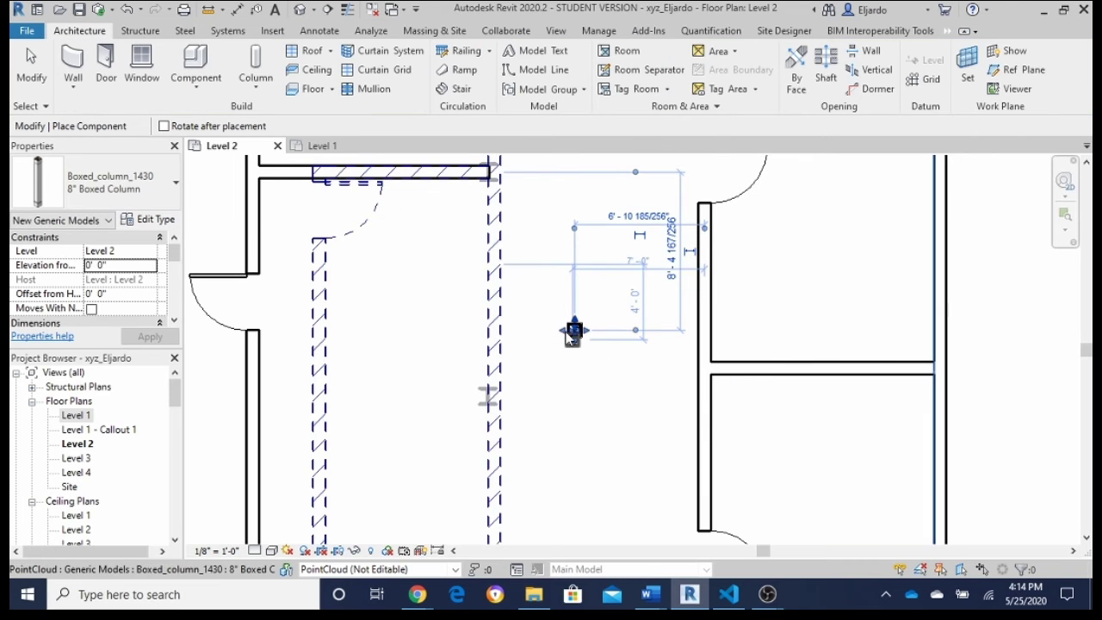
{"action": "left_click", "coordinate": [655, 371]}
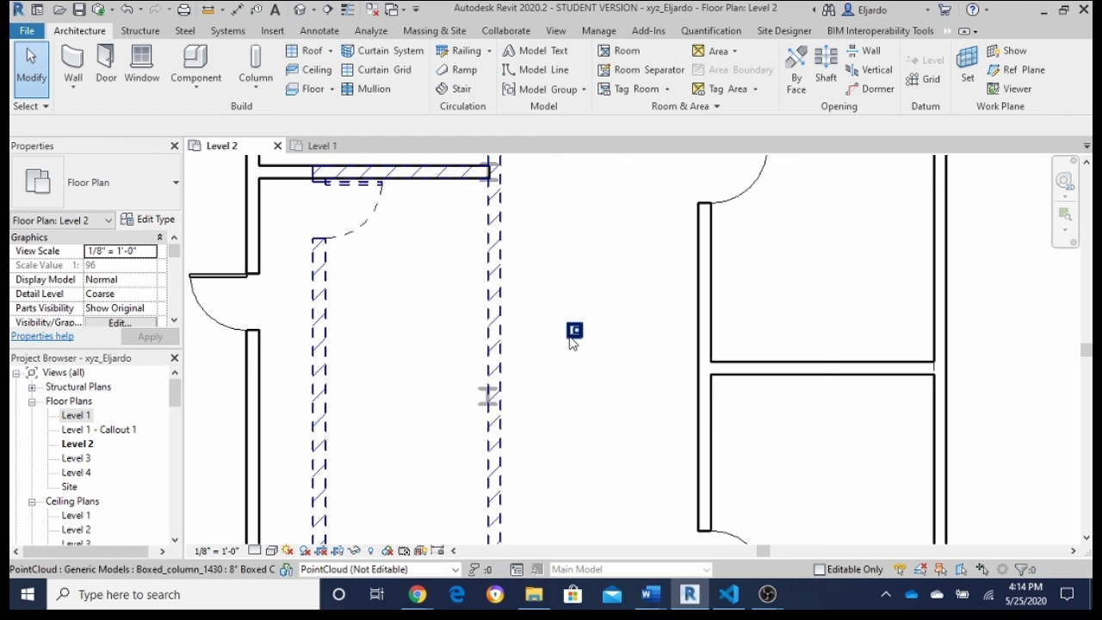
Try to reposition the boxed column directly onto the steel column in the dashed wall.
{"action": "left_click", "coordinate": [572, 337]}
{"action": "left_click_drag", "start_coordinate": [572, 337], "coordinate": [487, 396]}
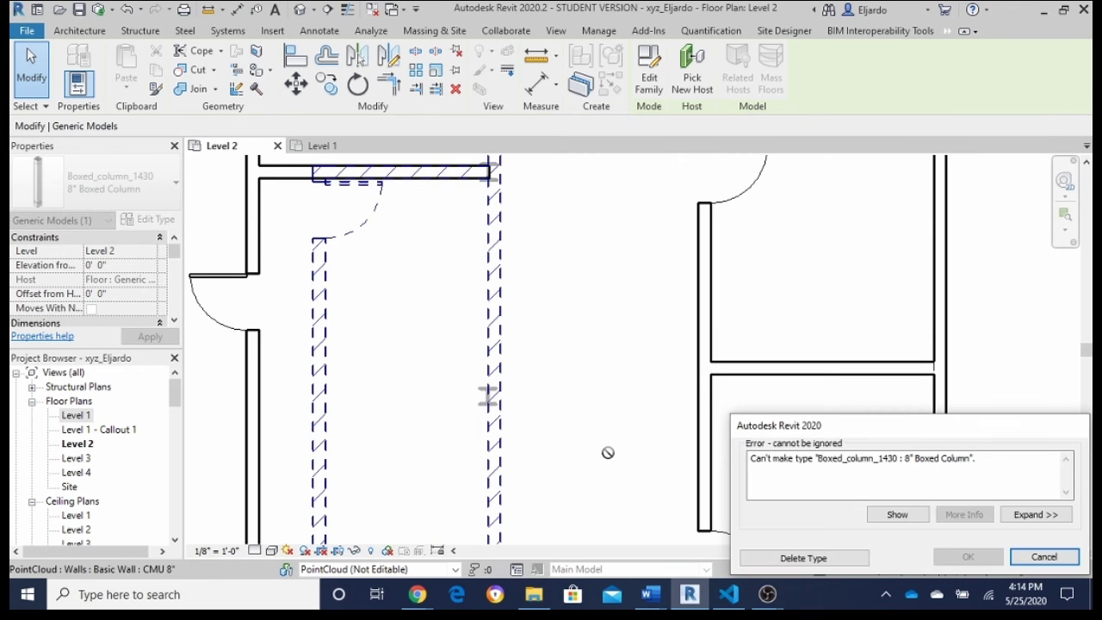
{"action": "left_click", "coordinate": [1044, 557]}
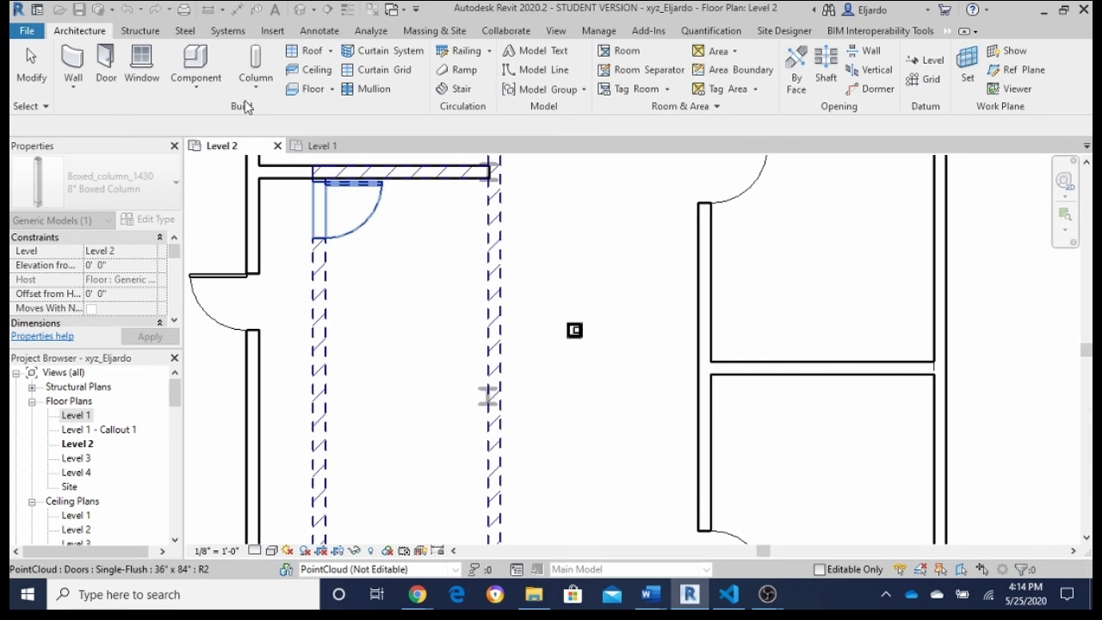
Use the Move command to shift the boxed column into the long dashed wall, just above the steel column.
{"action": "left_click", "coordinate": [581, 339]}
{"action": "key", "text": "m"}
{"action": "key", "text": "v"}
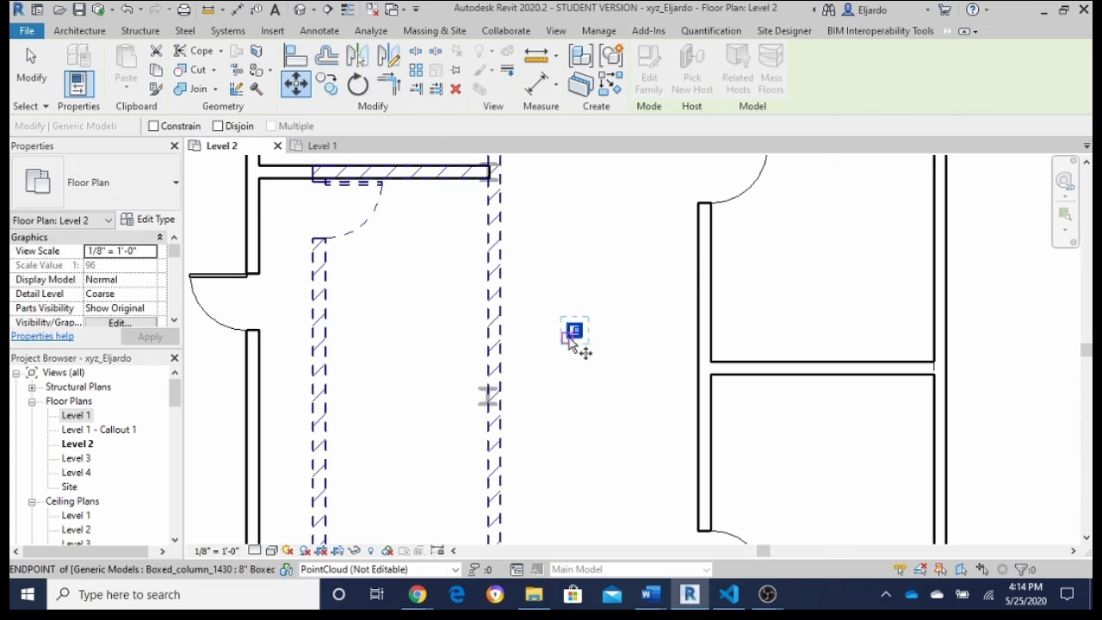
{"action": "scroll", "coordinate": [573, 340], "scroll_direction": "up", "scroll_amount": 4}
{"action": "left_click", "coordinate": [572, 341]}
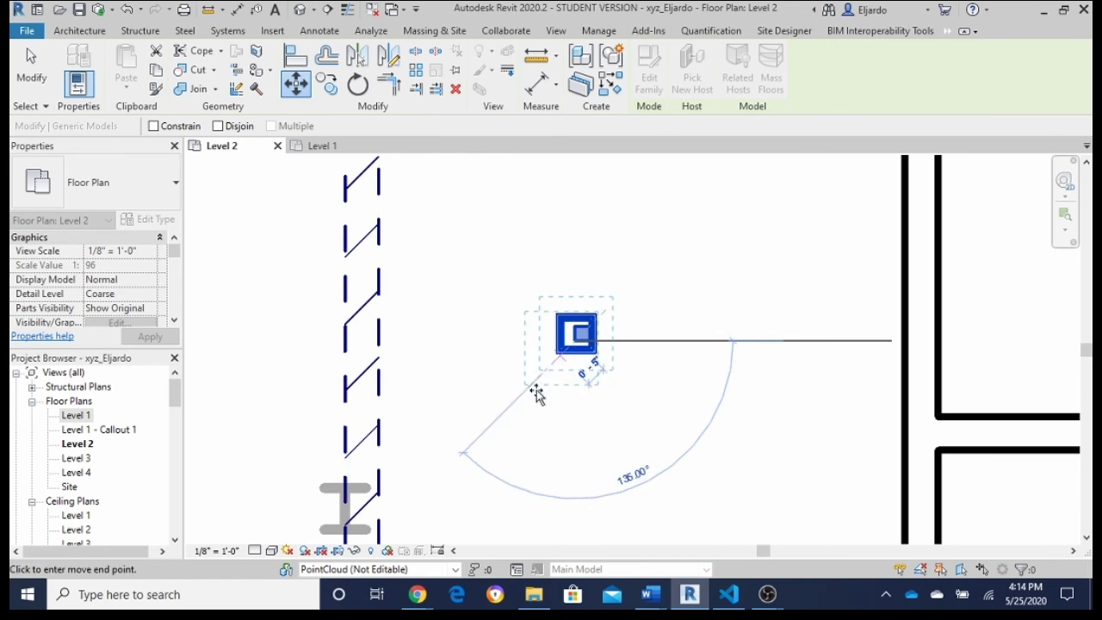
{"action": "left_click", "coordinate": [365, 453]}
{"action": "key", "text": "Escape"}
{"action": "scroll", "coordinate": [401, 413], "scroll_direction": "down", "scroll_amount": 2}
{"action": "scroll", "coordinate": [401, 412], "scroll_direction": "down", "scroll_amount": 3}
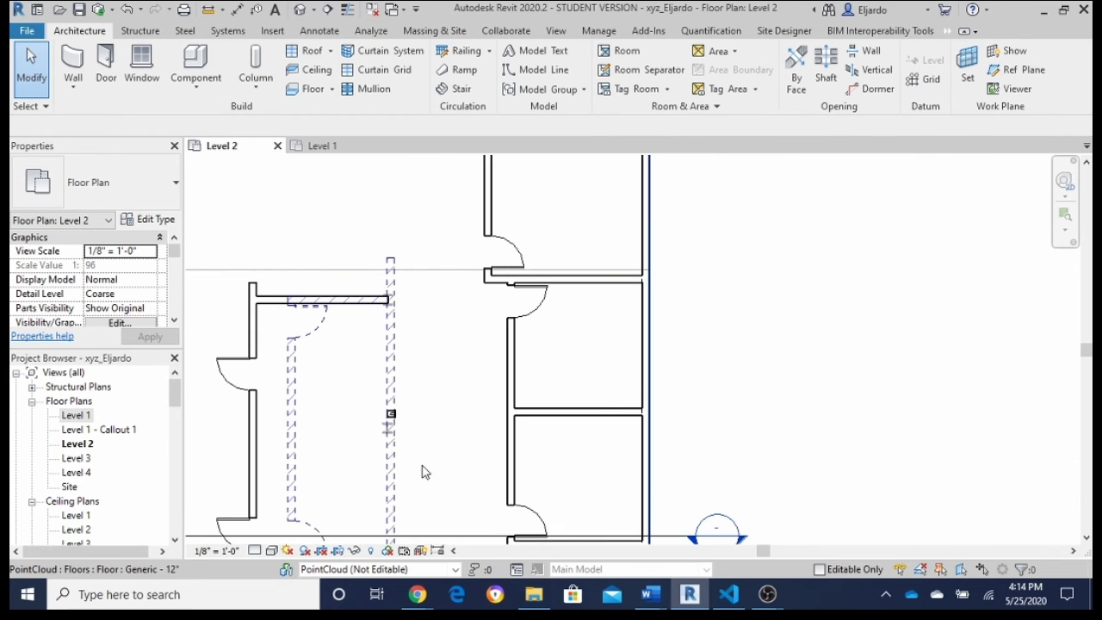